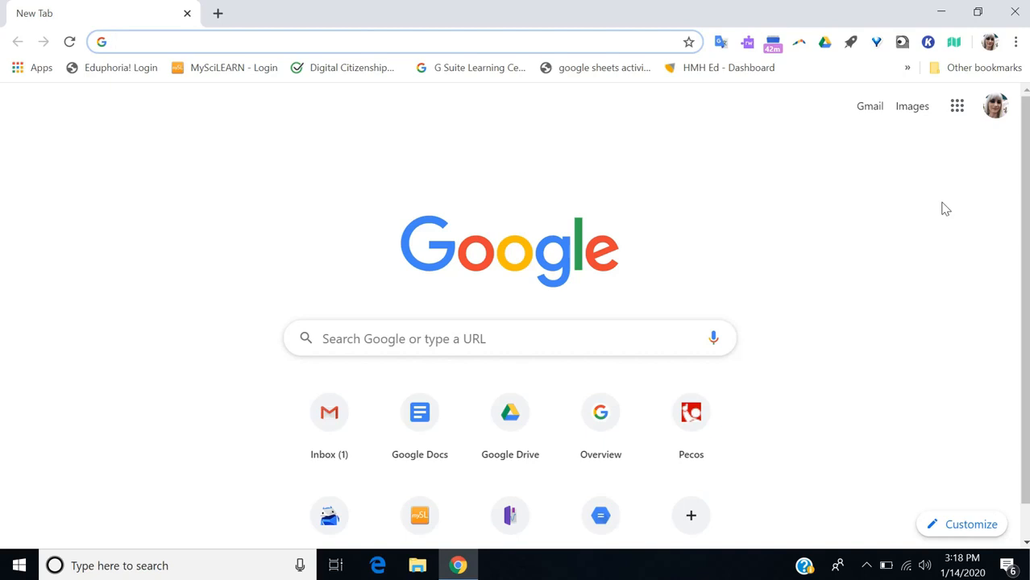
Open Google Drive from the Google apps.
left_click(959, 113)
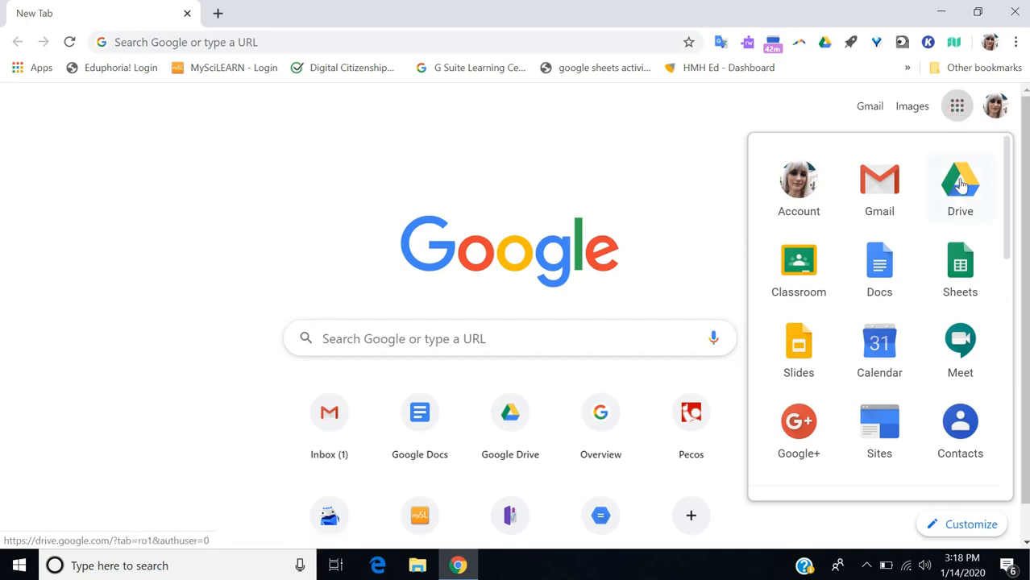
left_click(960, 184)
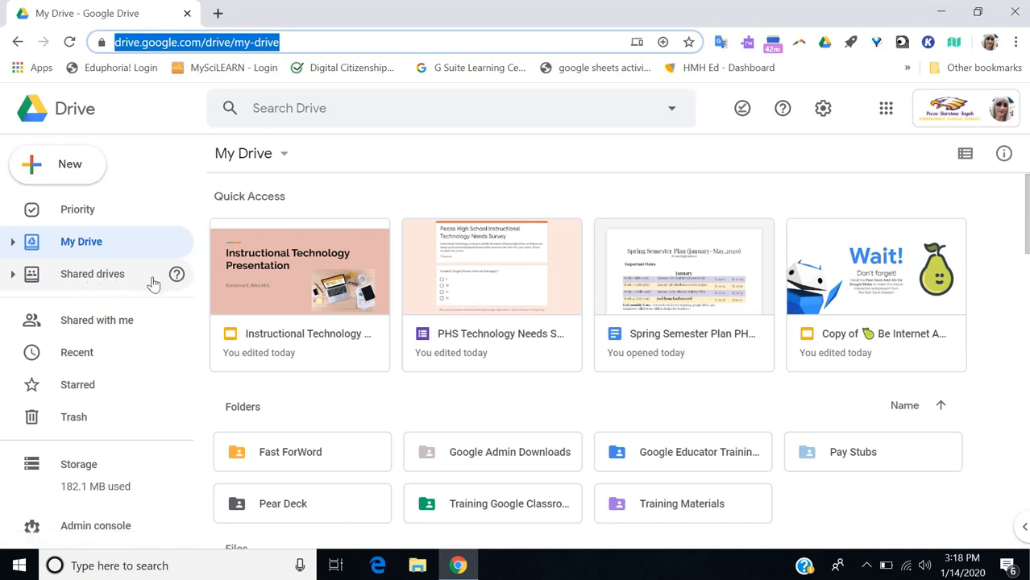
Read the introductory help article on what shared drives can do, and return to My Drive.
mouse_move(174, 281)
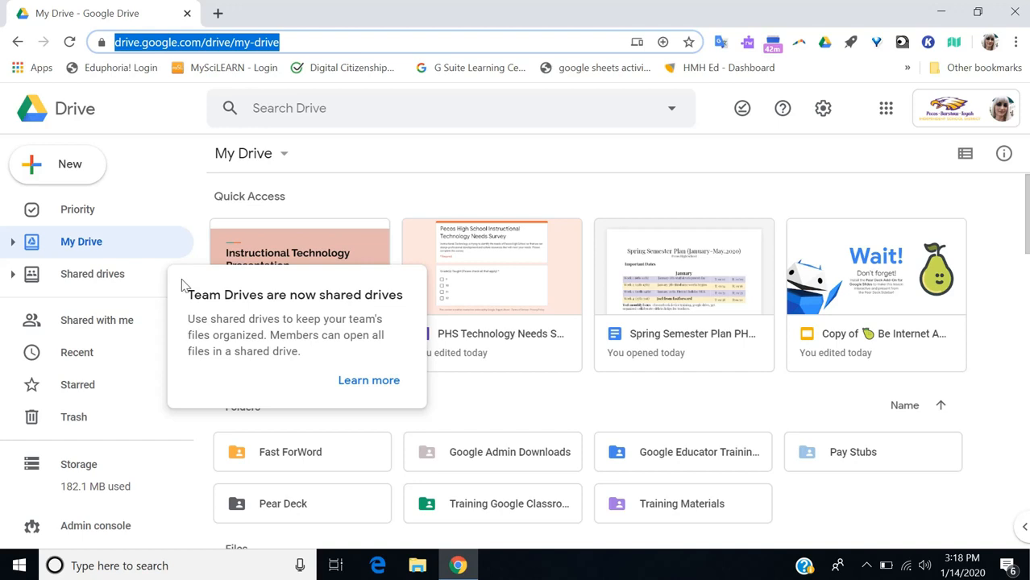
left_click(351, 380)
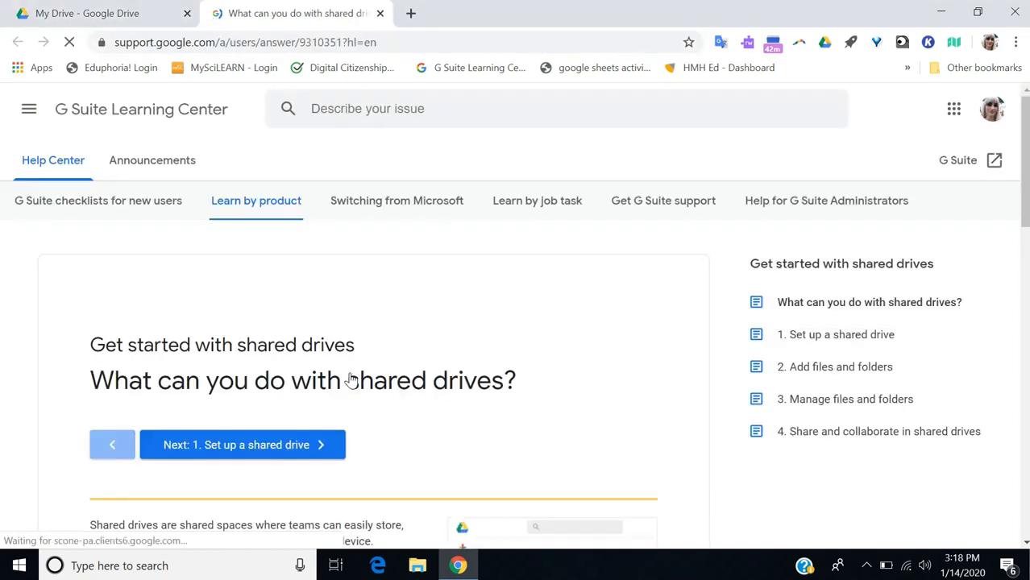
scroll(446, 431, "down", 2)
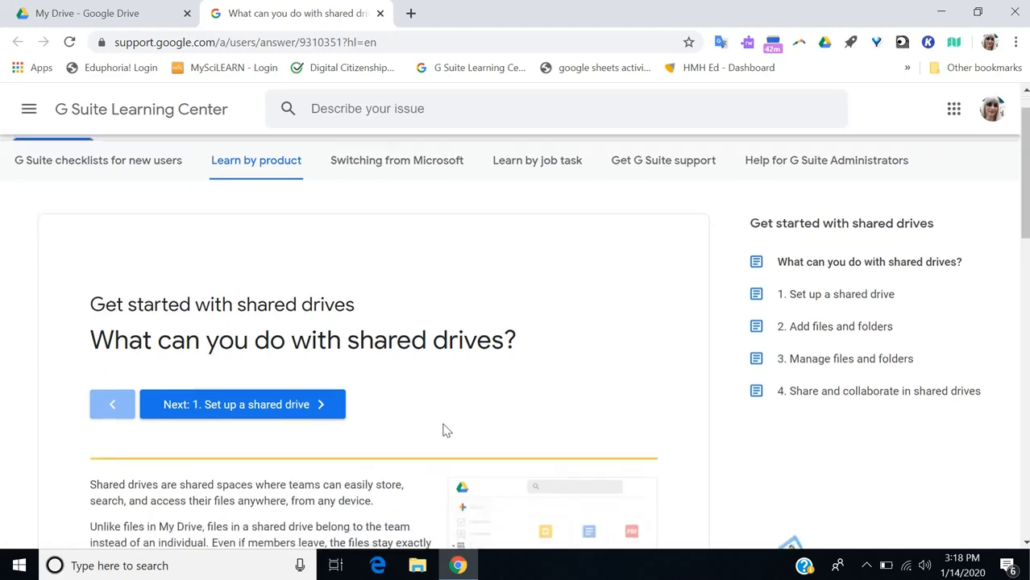
scroll(445, 431, "down", 1)
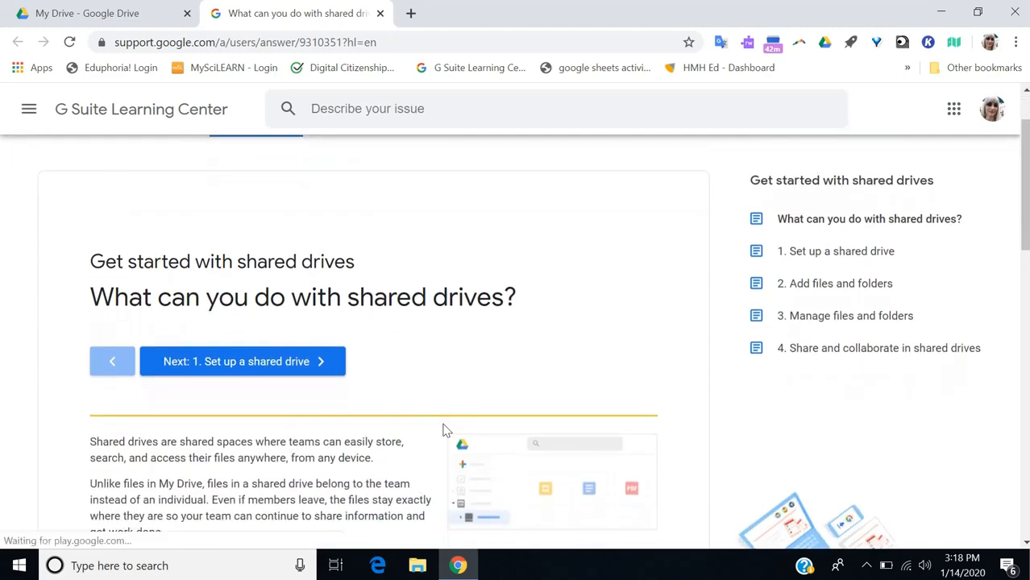
scroll(446, 431, "down", 3)
scroll(446, 431, "up", 4)
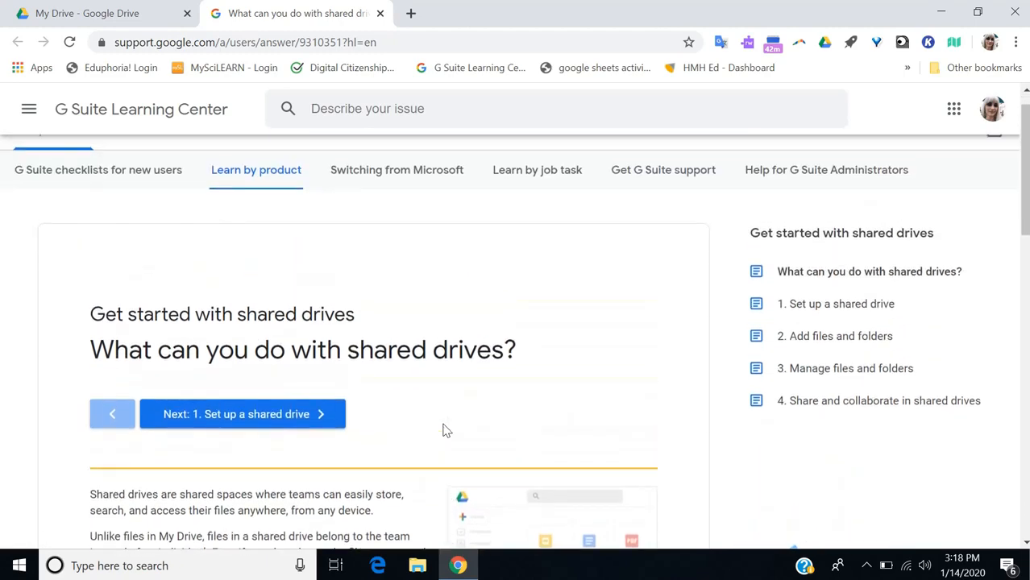
scroll(446, 431, "up", 1)
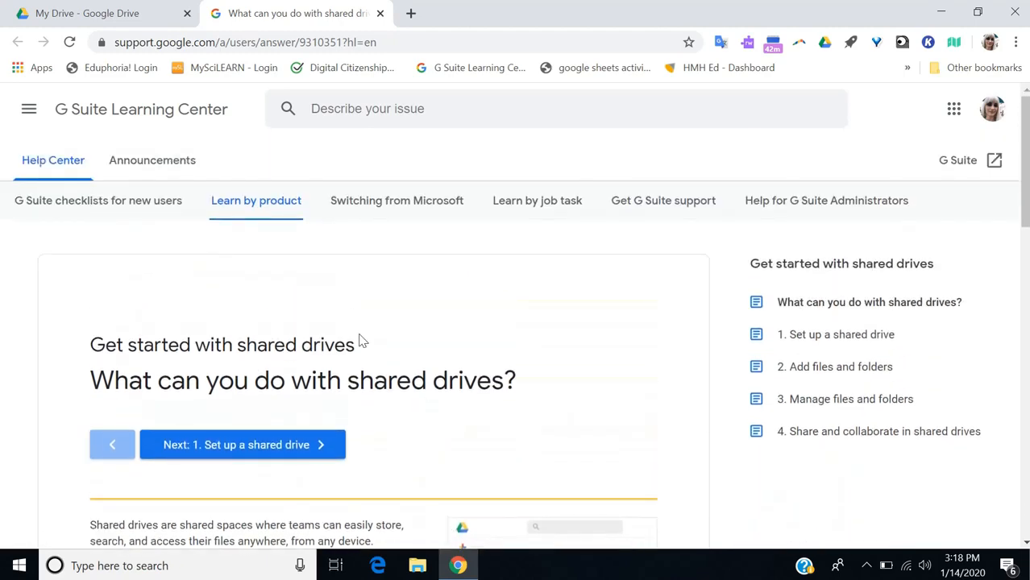
left_click(92, 23)
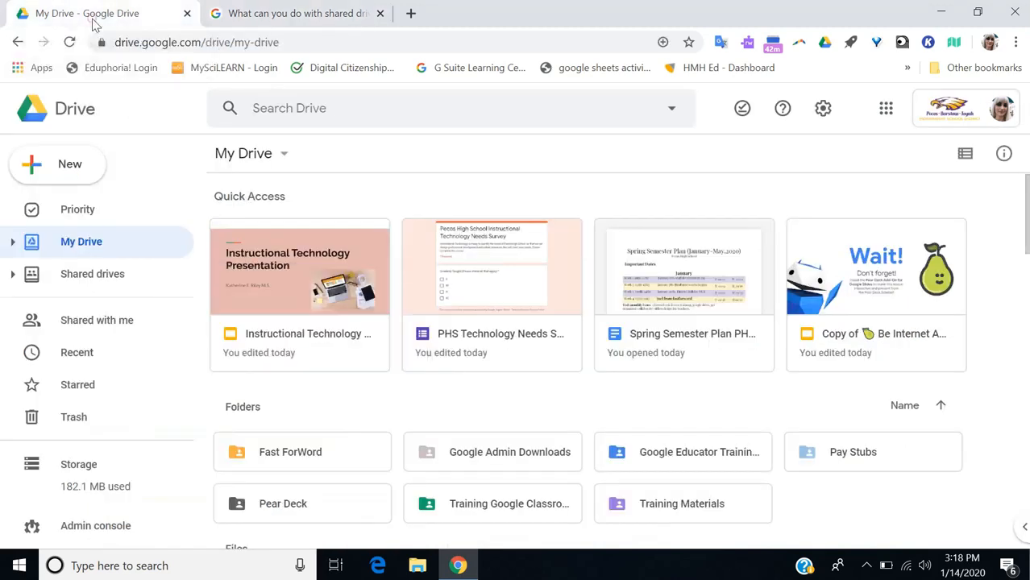
Create a new shared drive named "Science department".
left_click(103, 277)
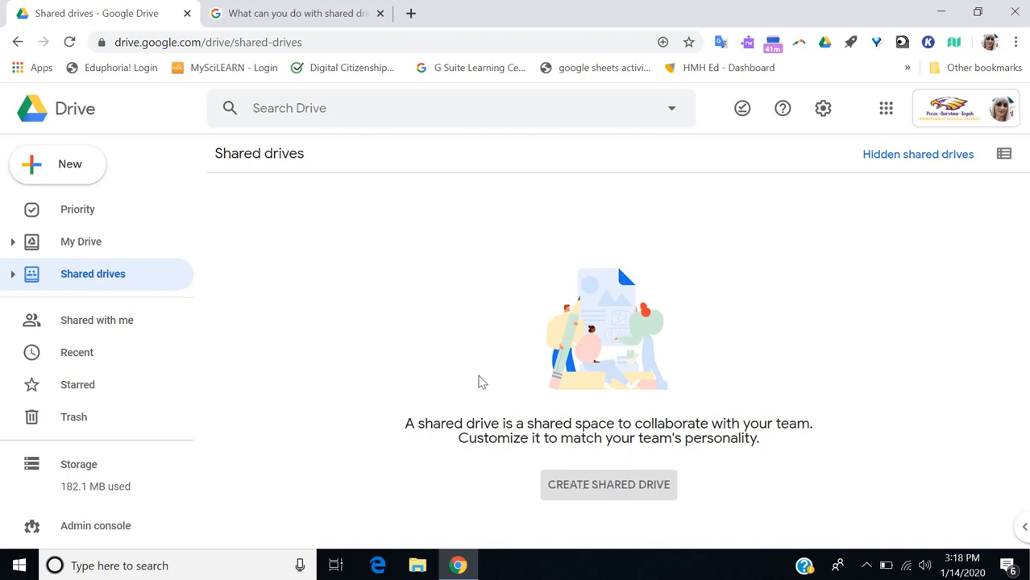
right_click(397, 313)
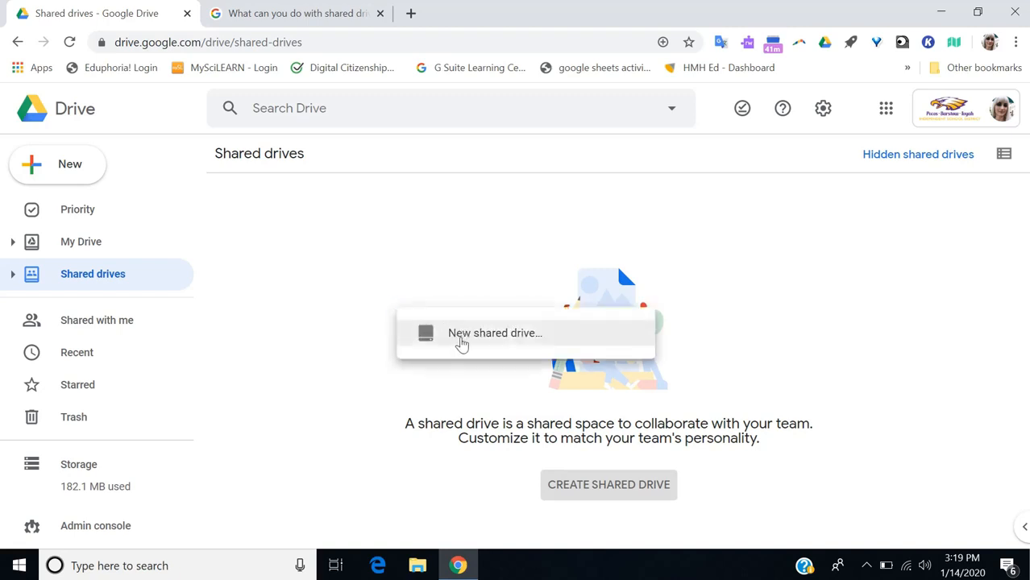
left_click(462, 342)
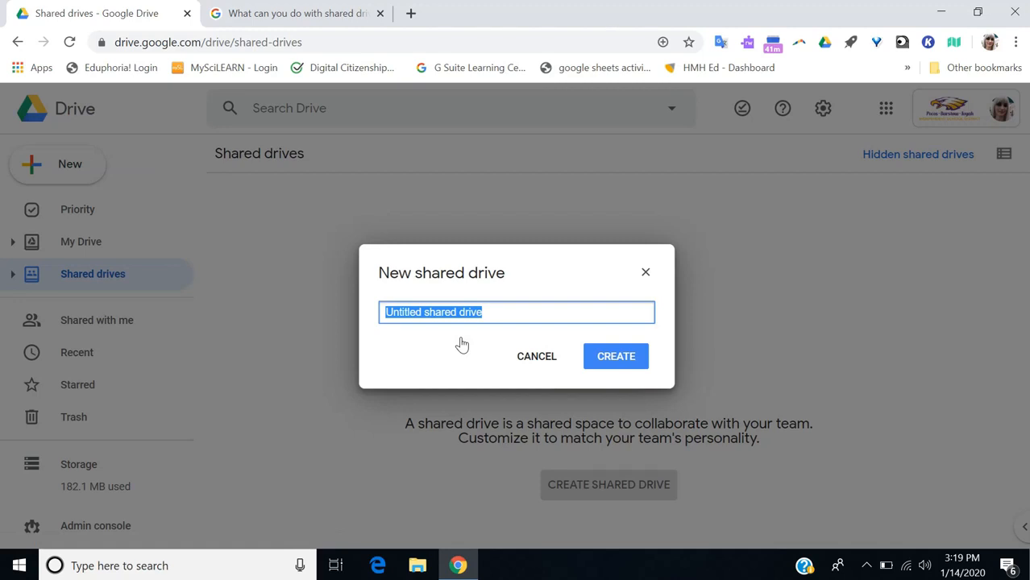
key("BackSpace")
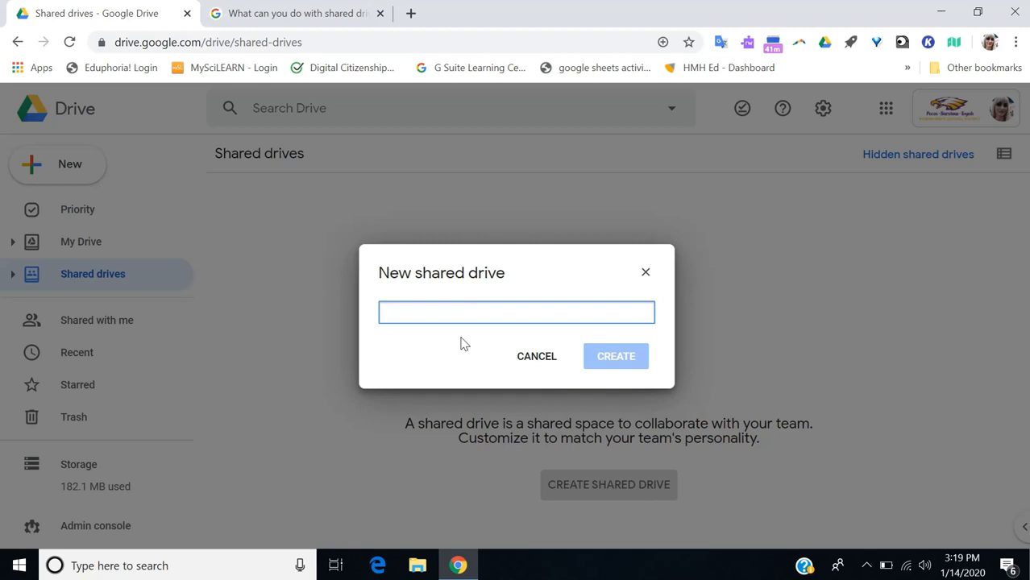
type("Scien")
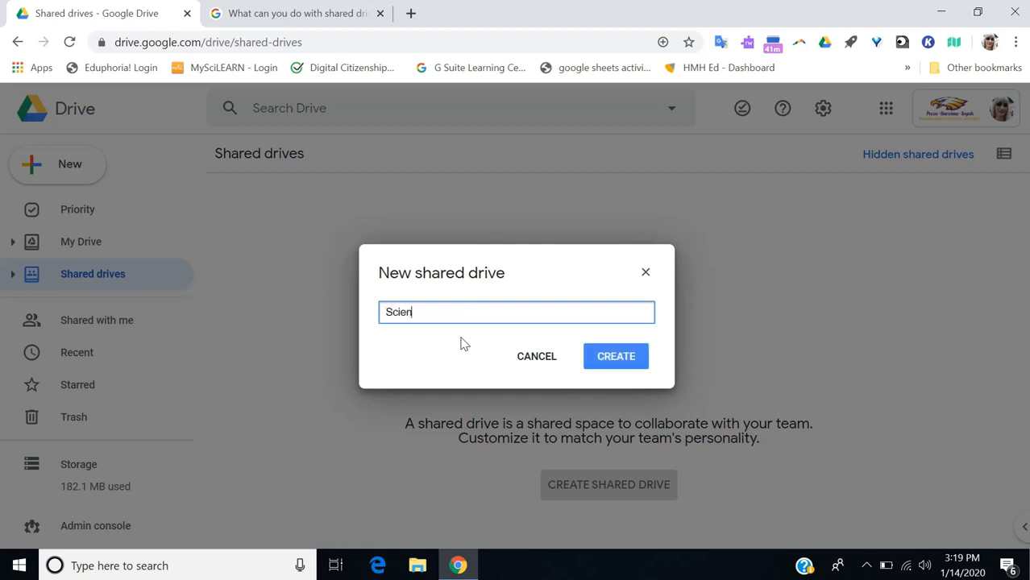
type("ce department")
left_click(609, 362)
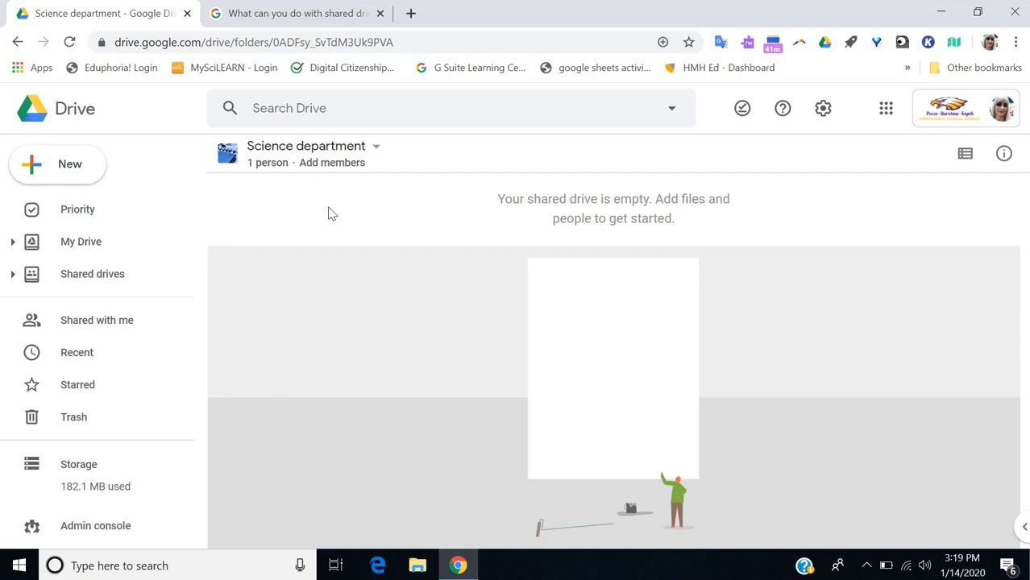
Review the form for adding members and the management options of the Science department shared drive.
left_click(328, 165)
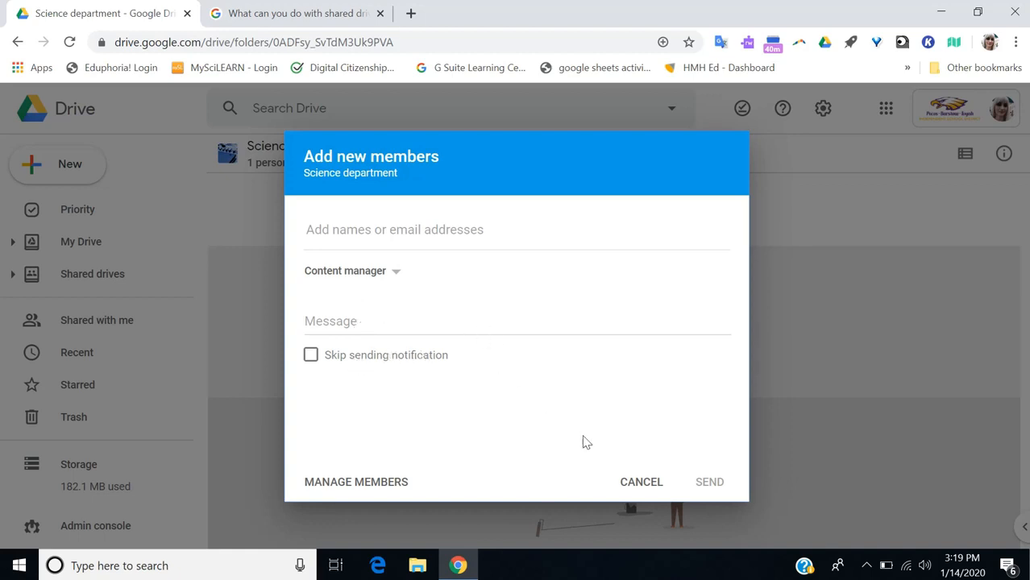
left_click(641, 482)
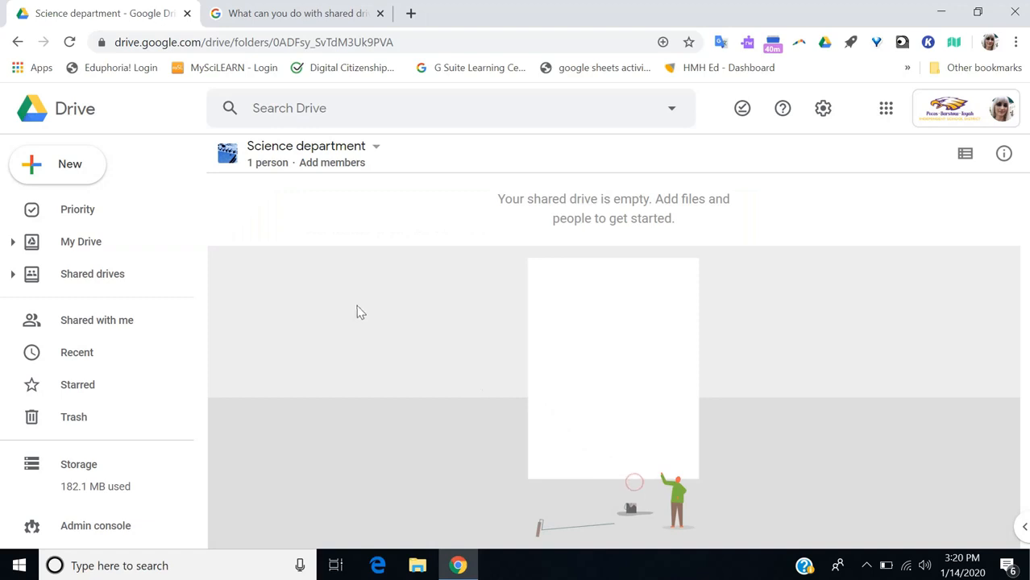
left_click(286, 149)
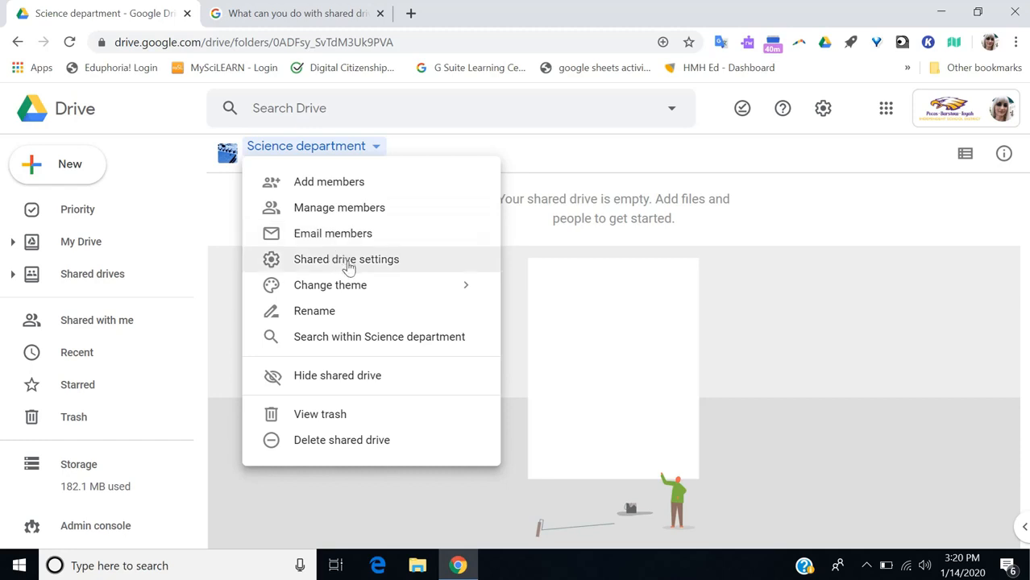
mouse_move(373, 287)
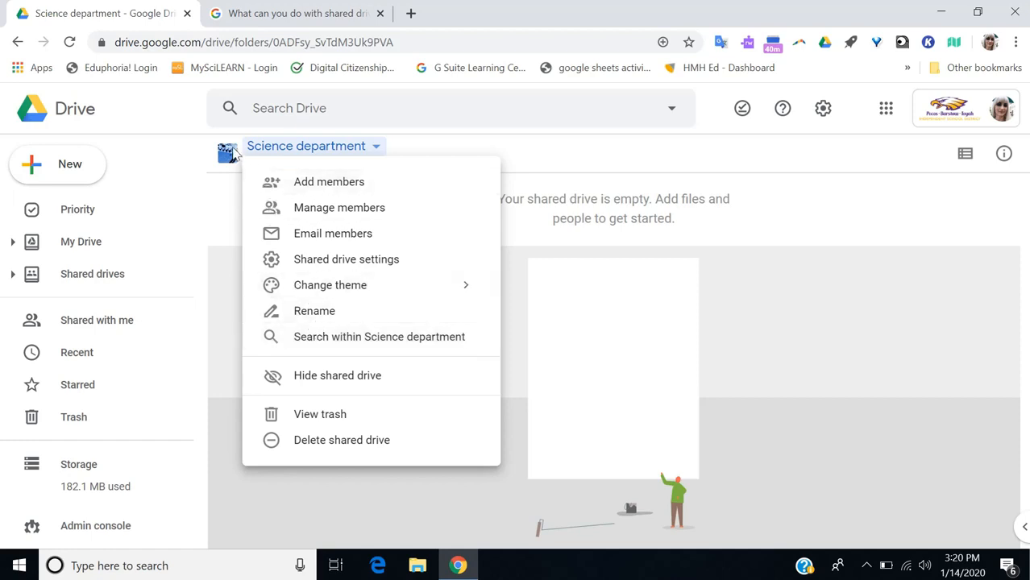
left_click(717, 336)
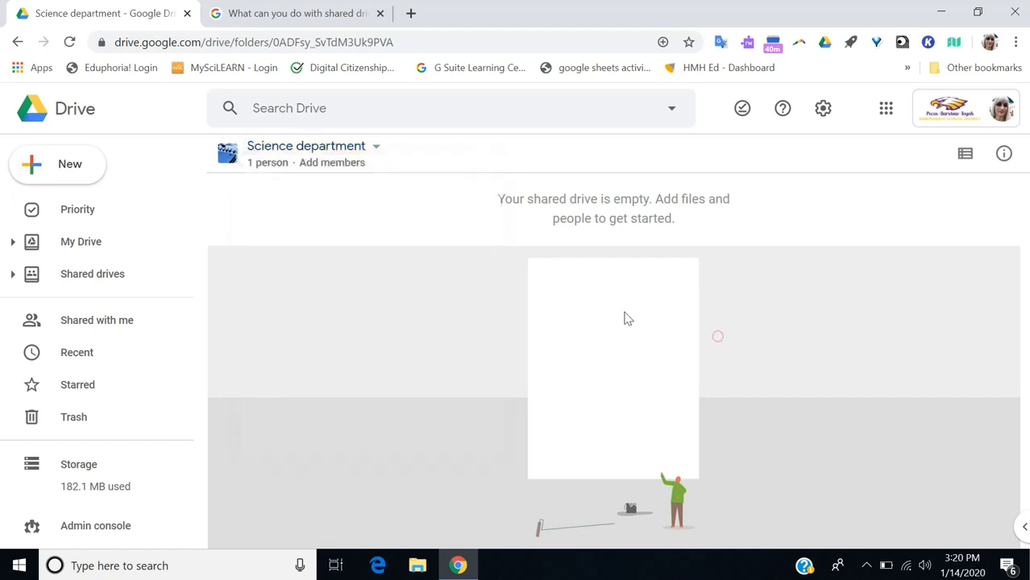
right_click(386, 296)
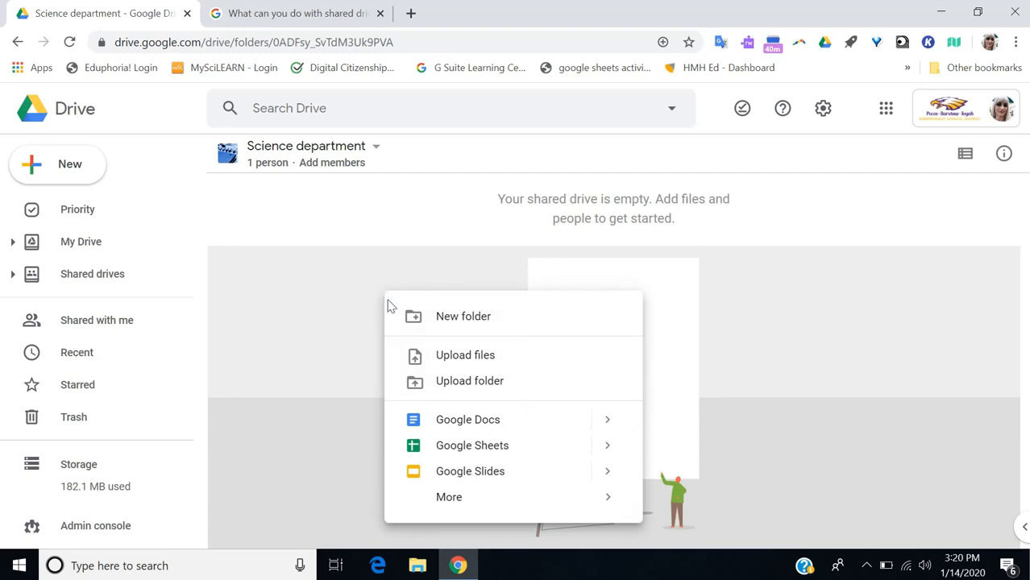
left_click(508, 362)
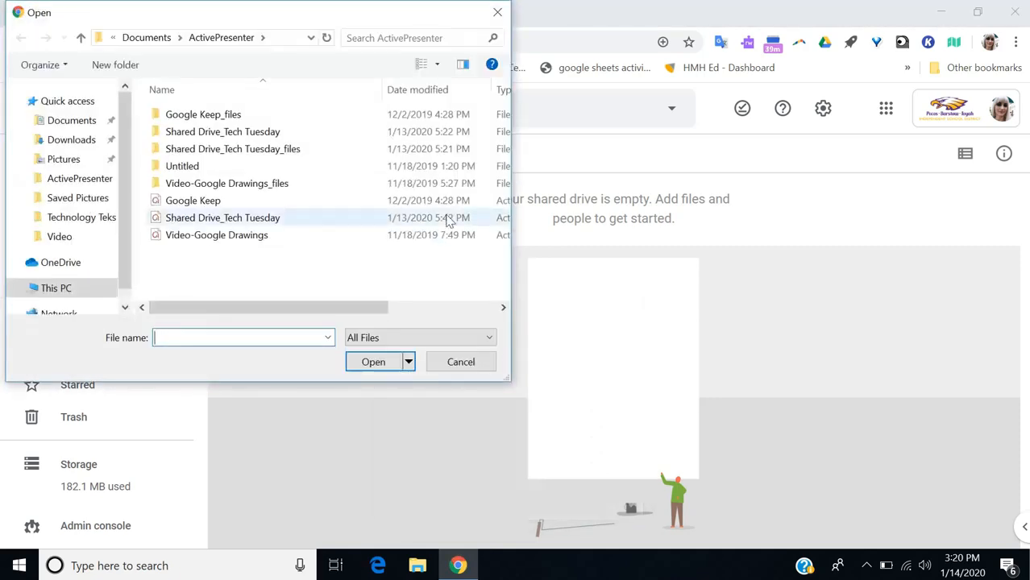
left_click(497, 14)
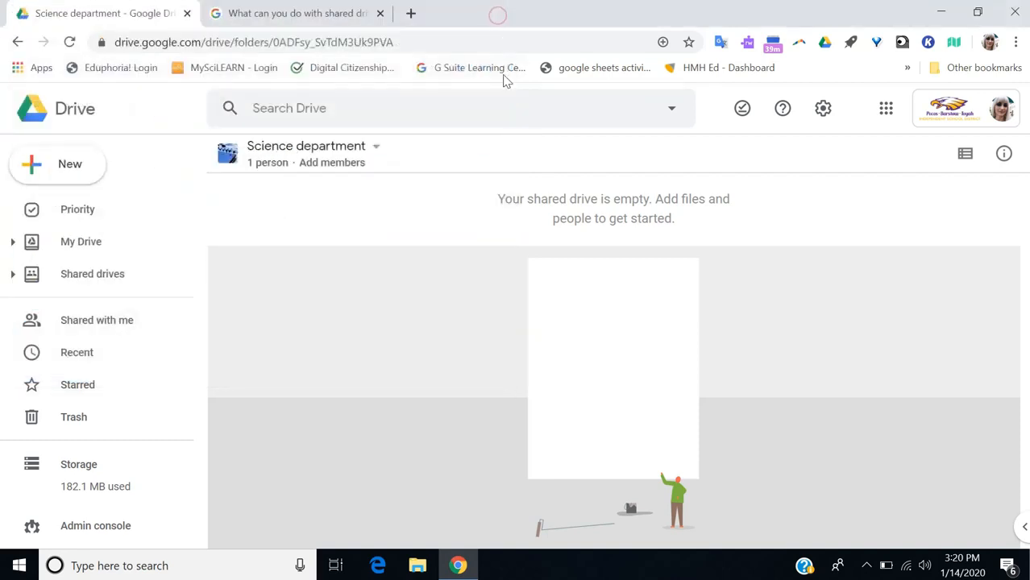
Create a folder named "Meeting agendas" in the Science department shared drive.
right_click(474, 287)
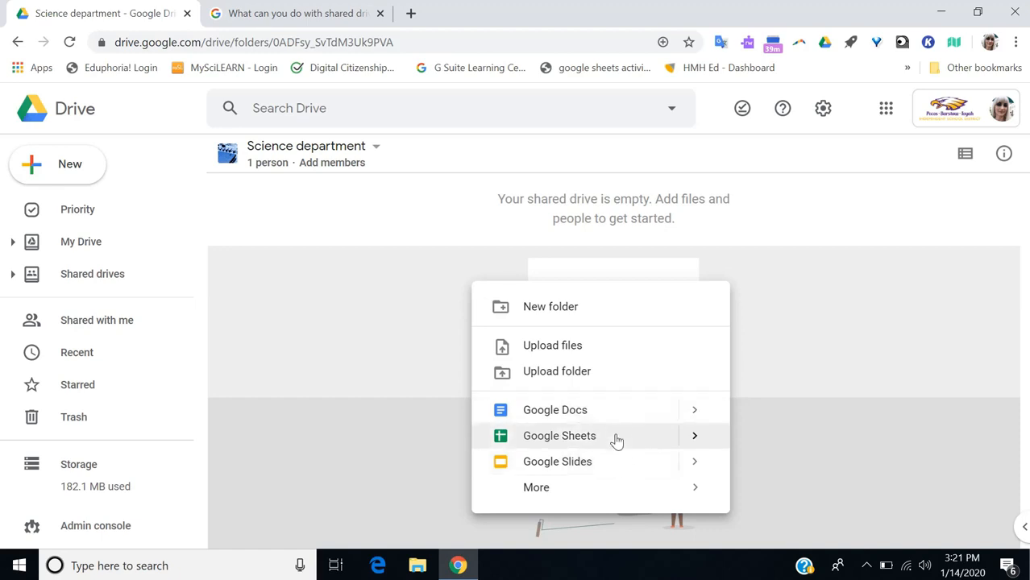
mouse_move(695, 490)
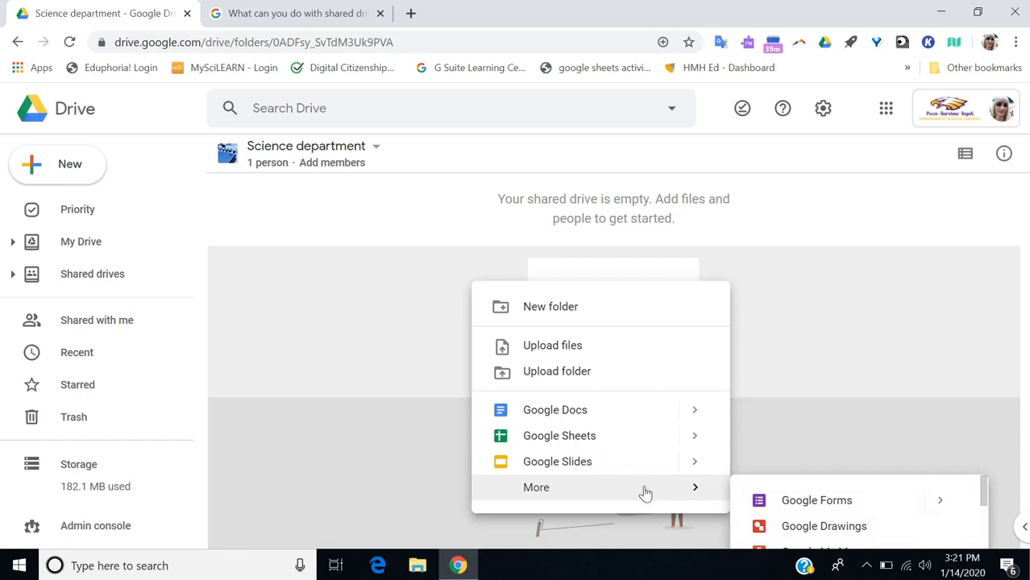
left_click(551, 307)
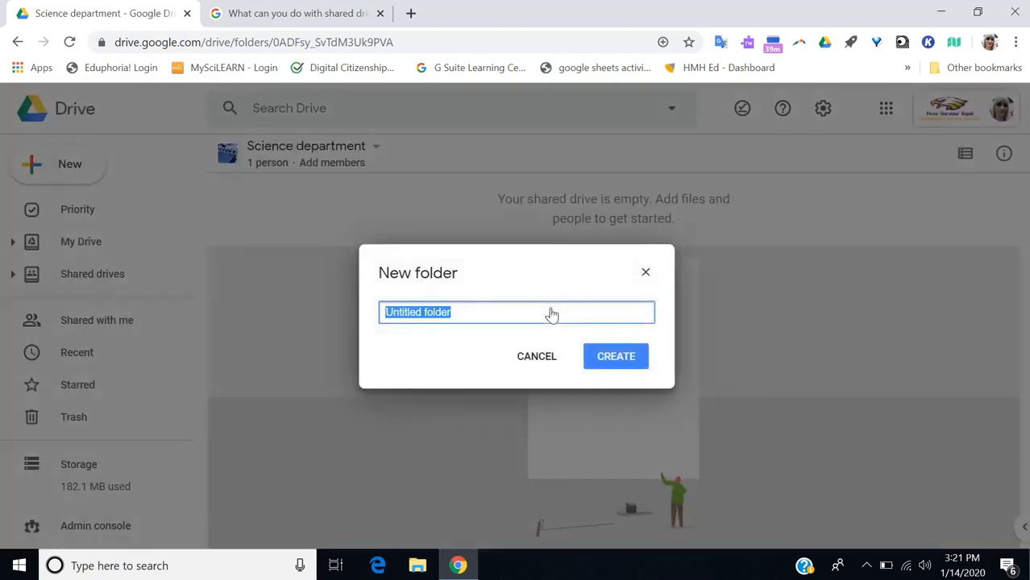
key("BackSpace")
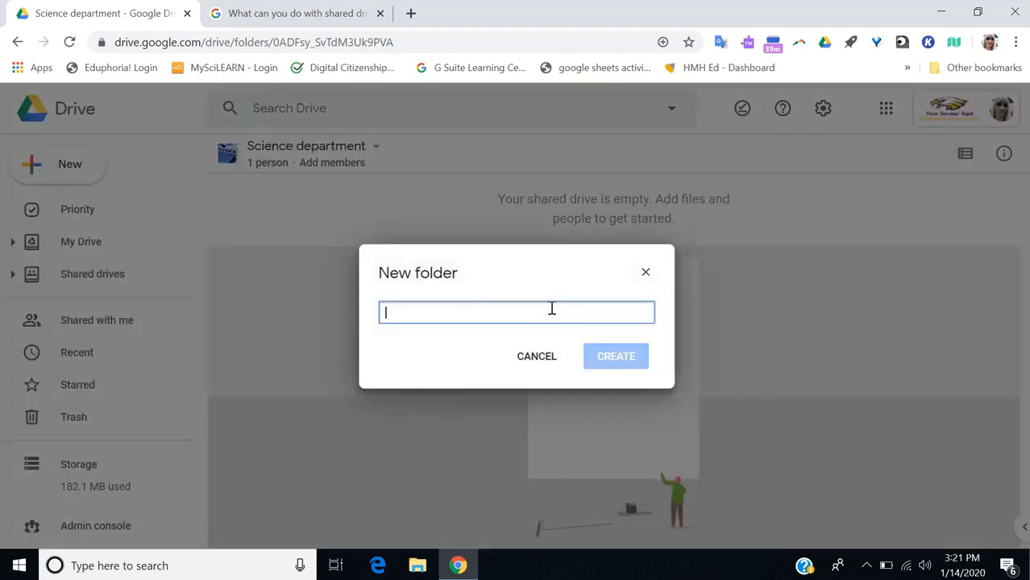
type("Meeting a")
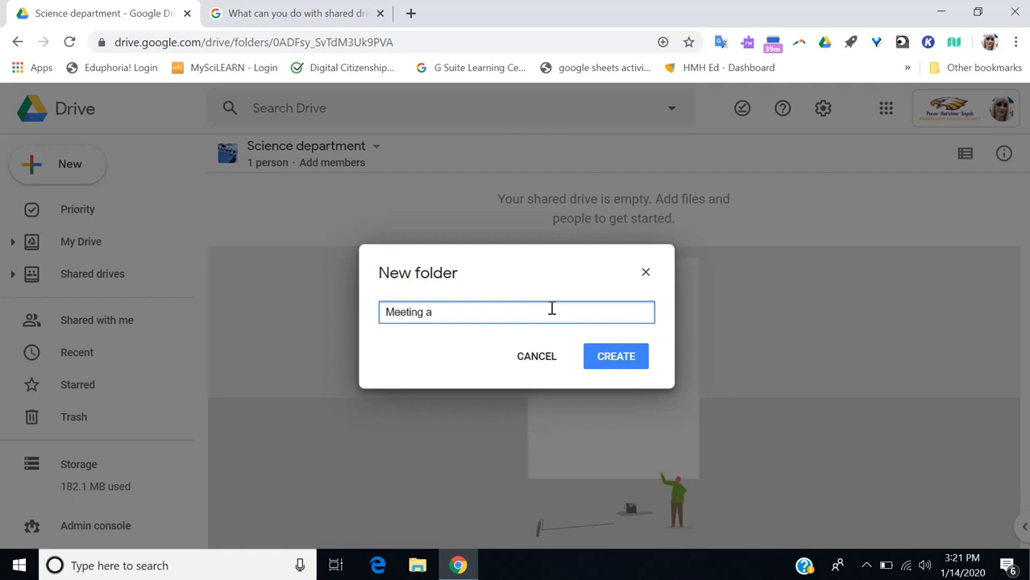
type("gendas")
left_click(606, 359)
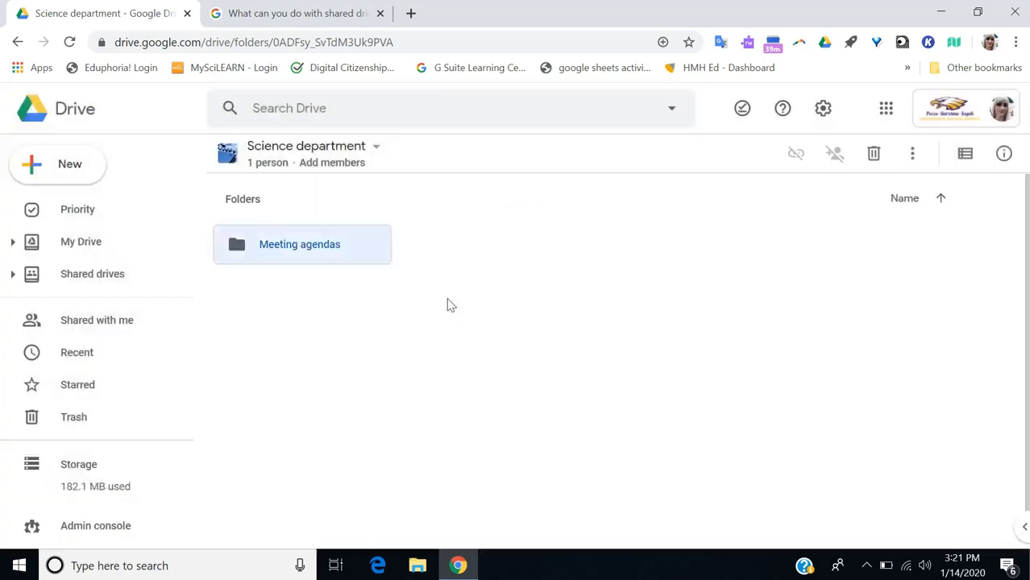
Create a folder named "6th grade science" alongside the Meeting agendas folder.
right_click(449, 302)
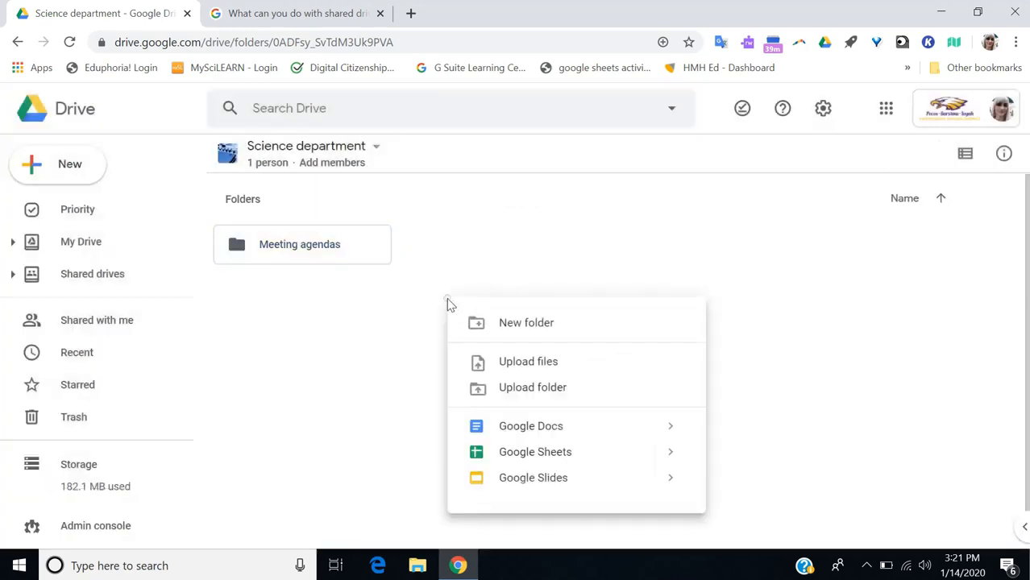
left_click(499, 325)
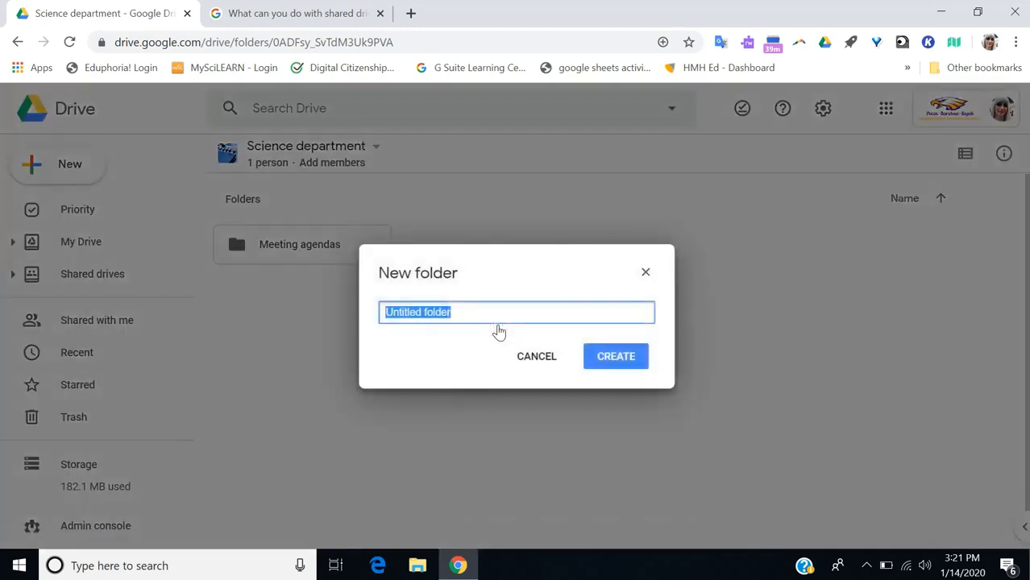
key("BackSpace")
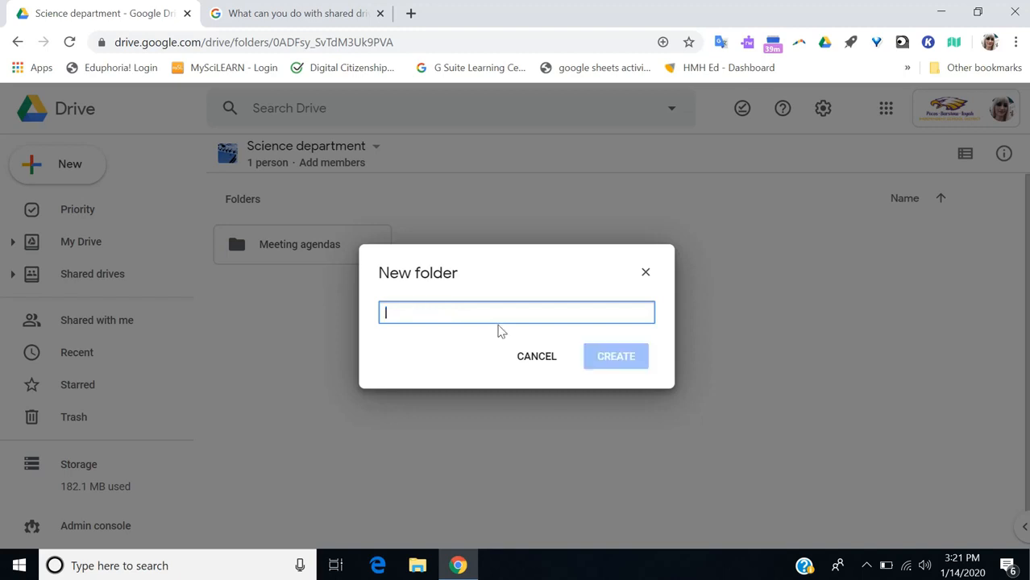
type("6th")
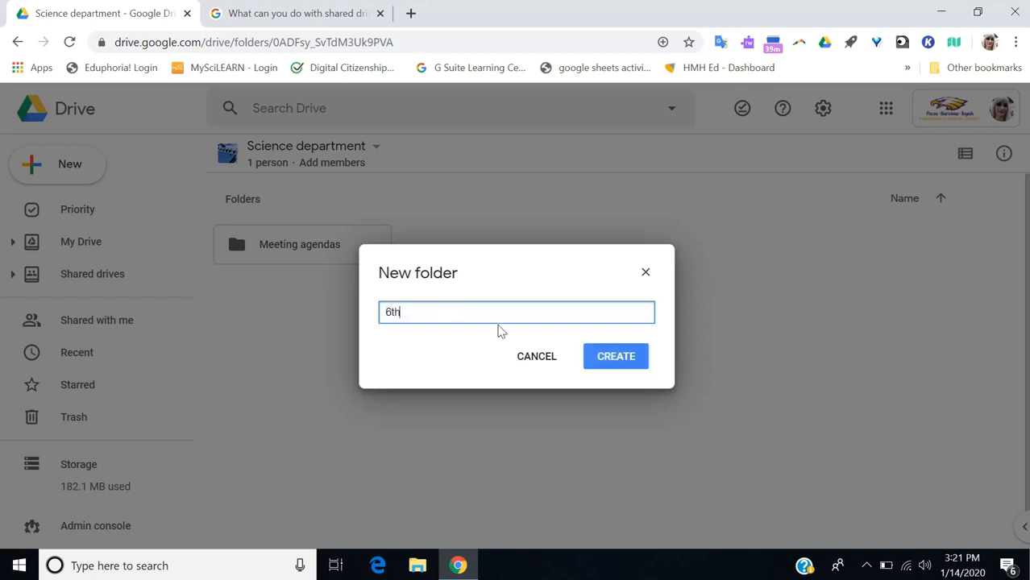
type(" grade science")
left_click(624, 369)
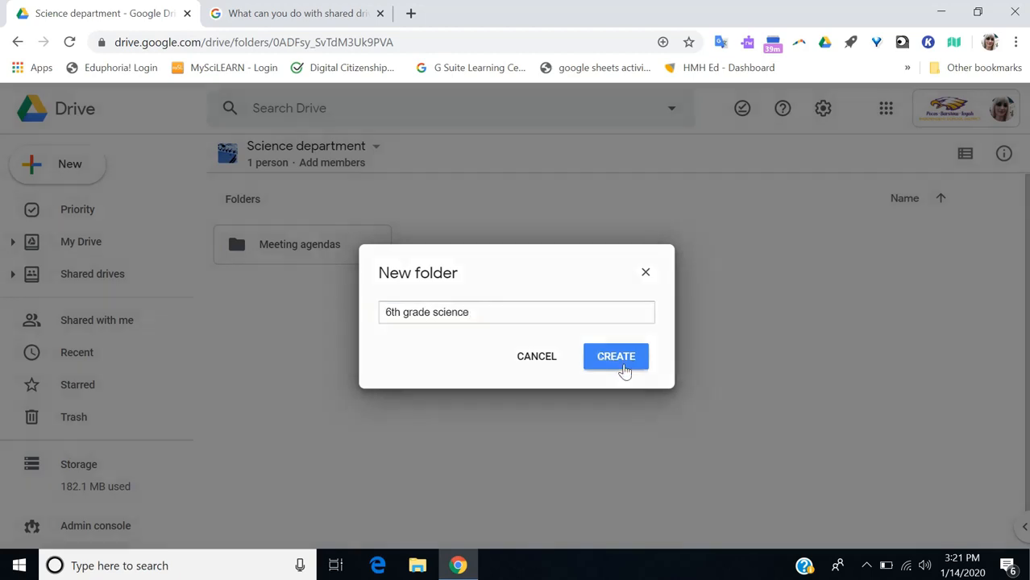
Create a folder named "7th grade" at the top level of the Science department shared drive.
right_click(593, 358)
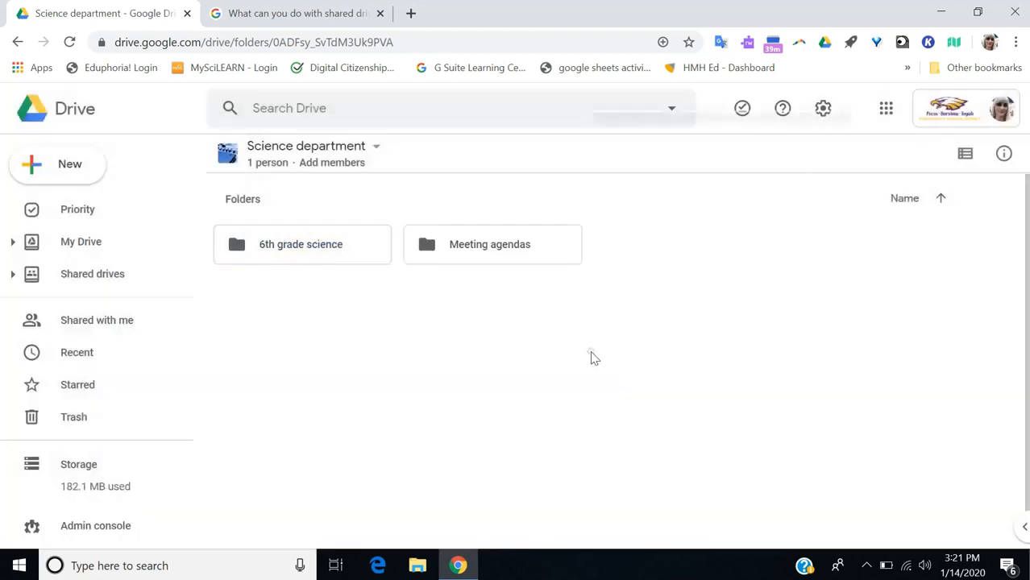
left_click(653, 153)
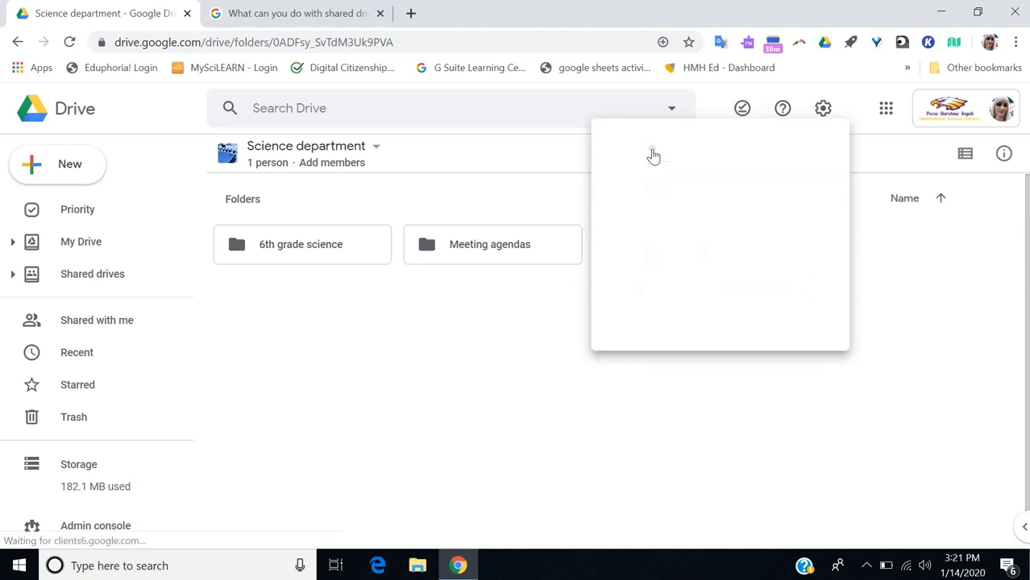
key("BackSpace")
type("7th")
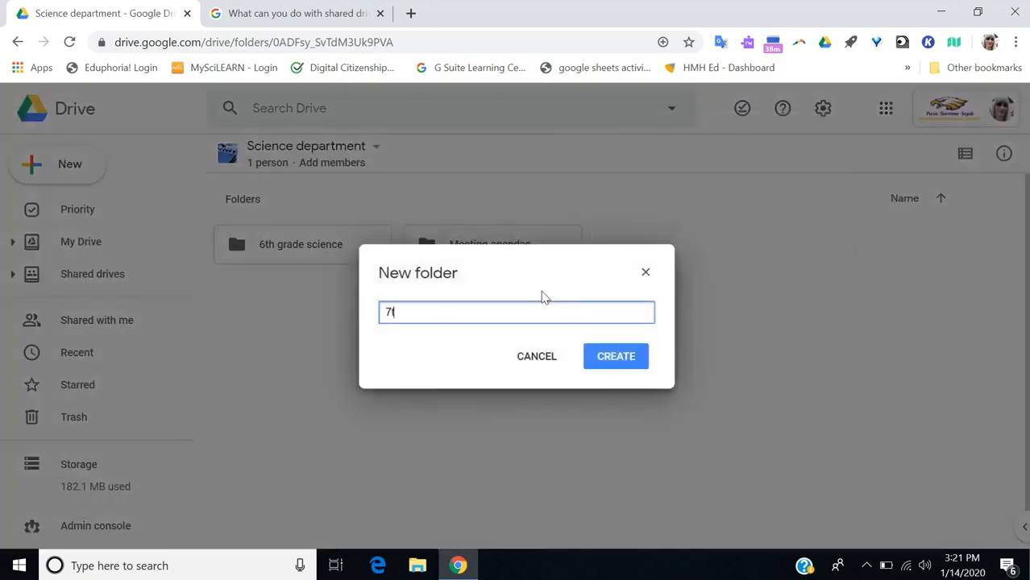
type(" grade")
left_click(603, 363)
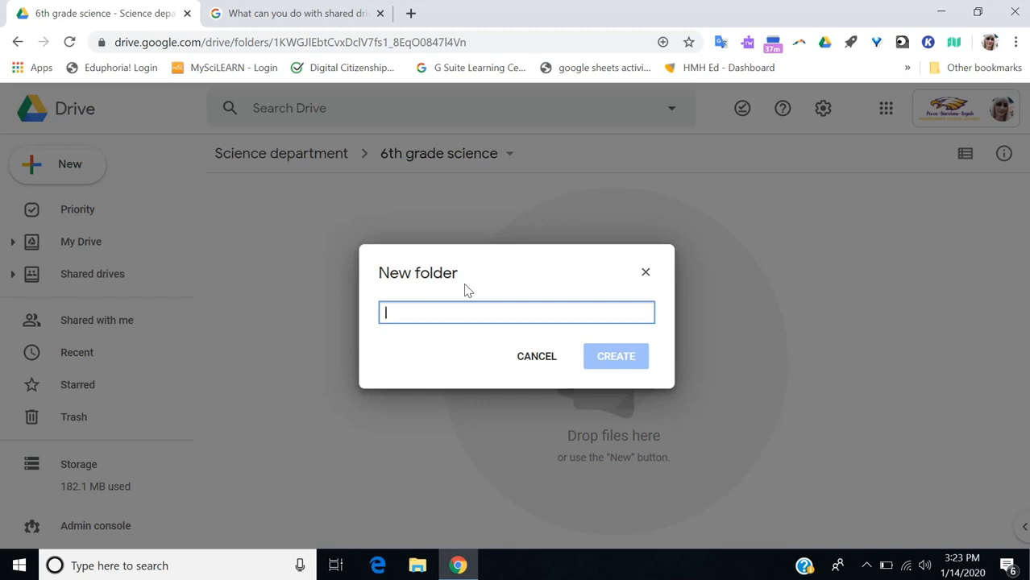
Create two folders named "Lesson plans" and "Best Practice" inside the 6th grade science folder.
type("Lesson plans")
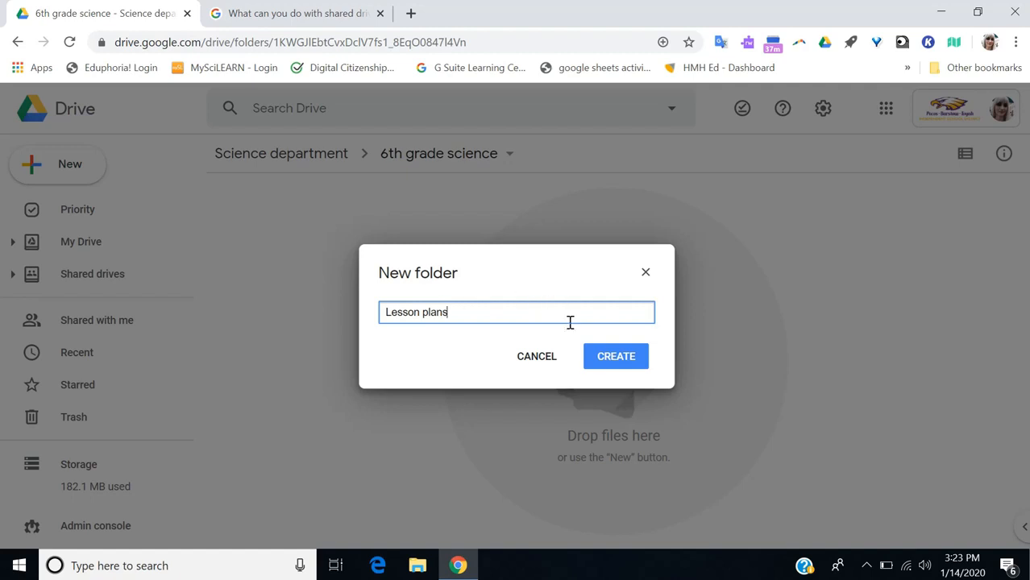
left_click(612, 364)
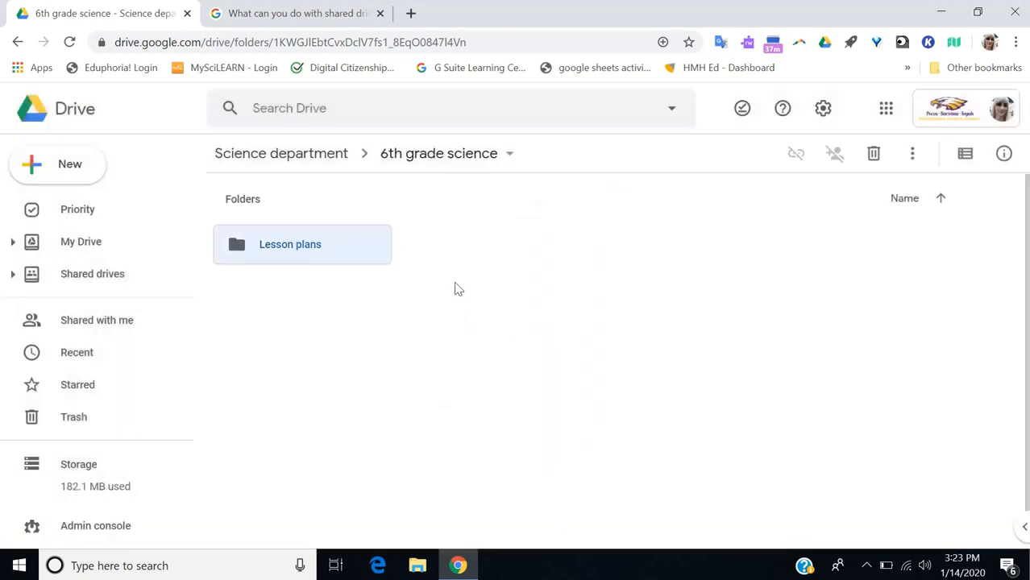
right_click(461, 288)
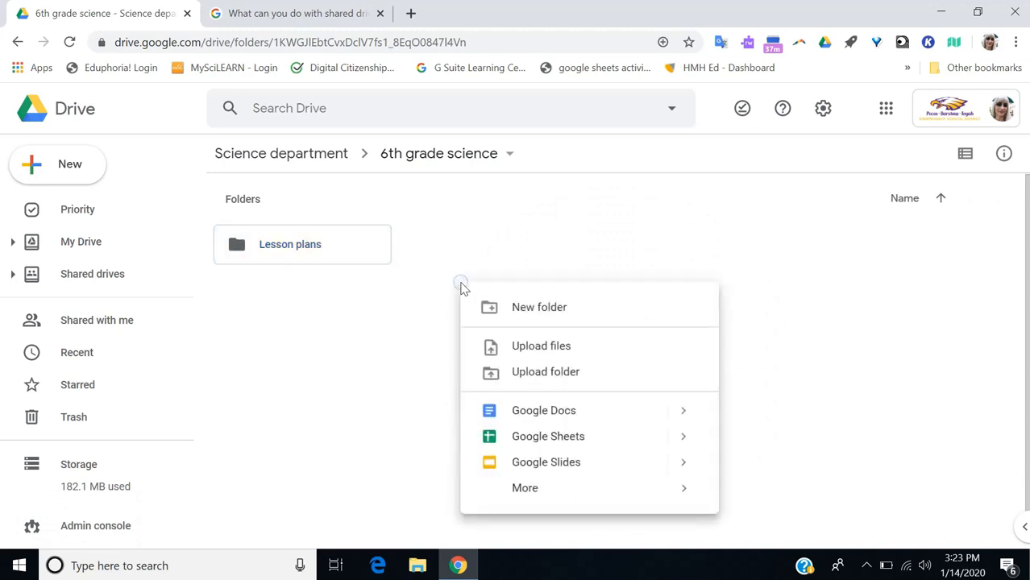
left_click(531, 310)
key("BackSpace")
type("B")
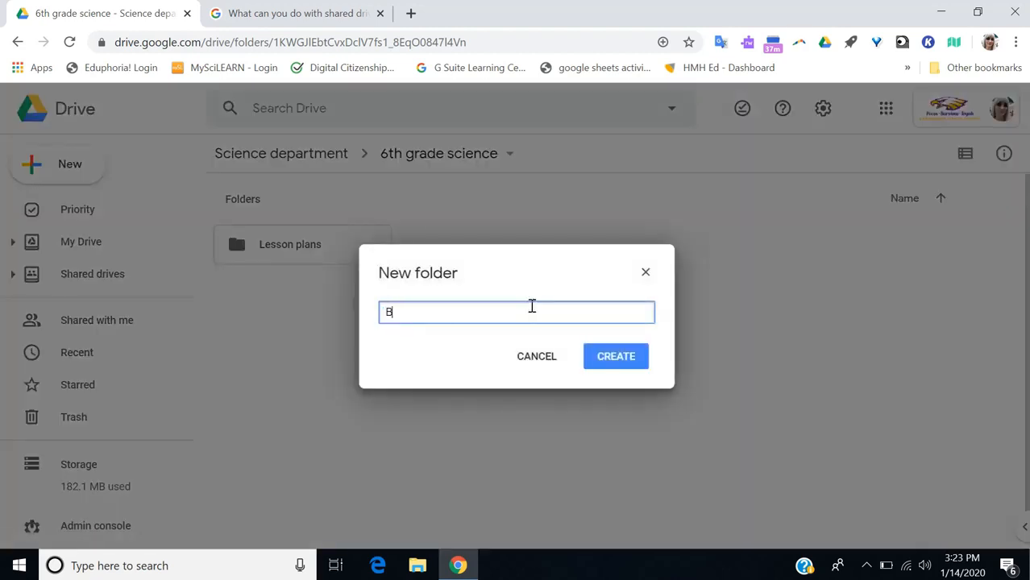
type("est Practice")
left_click(611, 362)
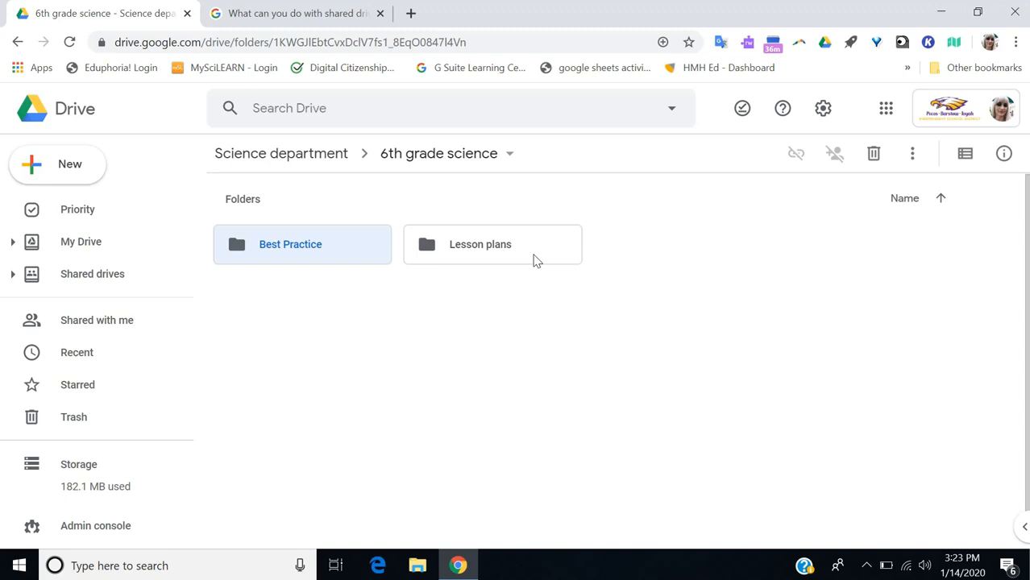
Create a folder named "Unit 1" inside the Lesson plans folder of 6th grade science.
left_click(441, 250)
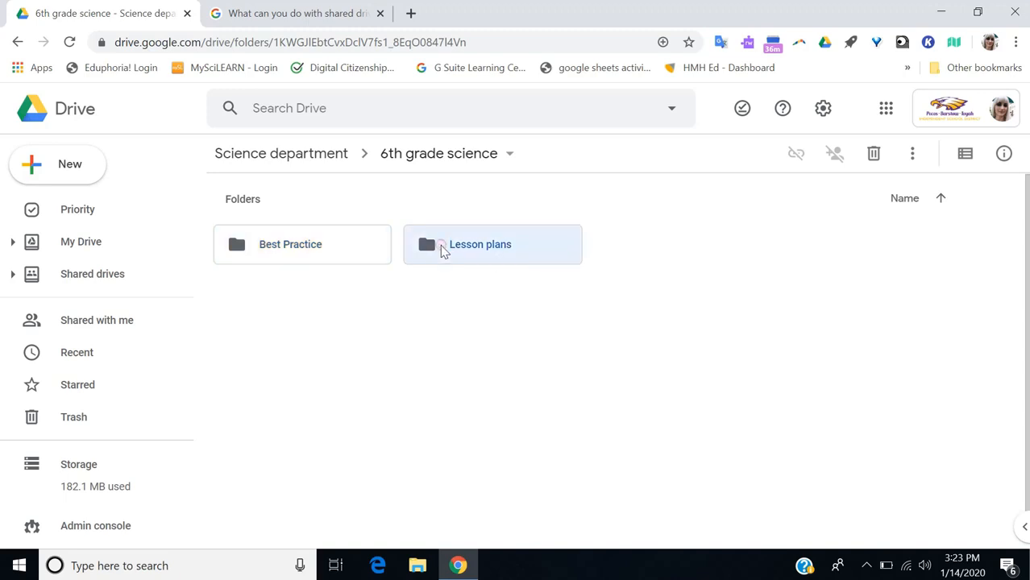
double_click(442, 250)
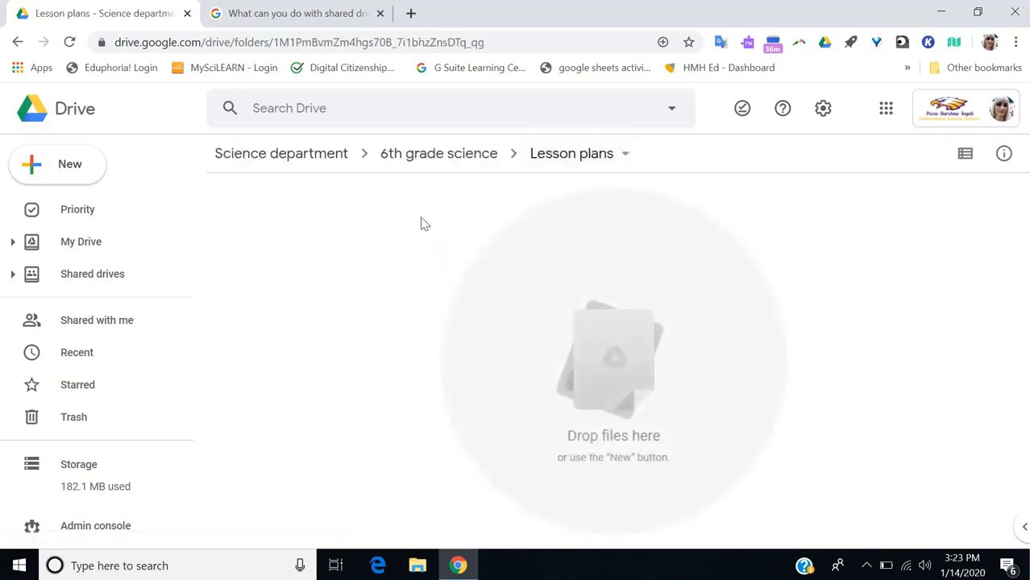
right_click(368, 243)
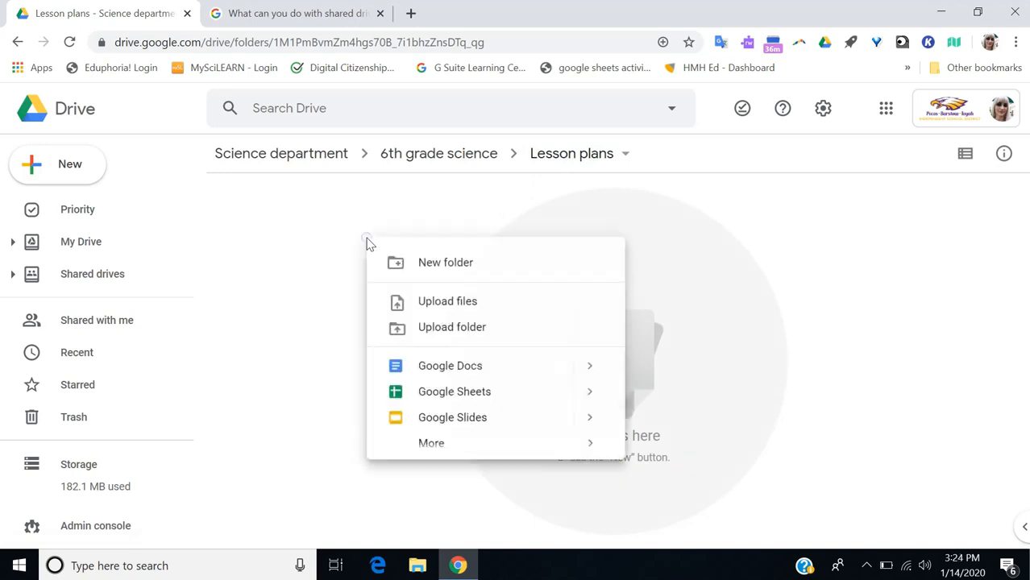
left_click(438, 266)
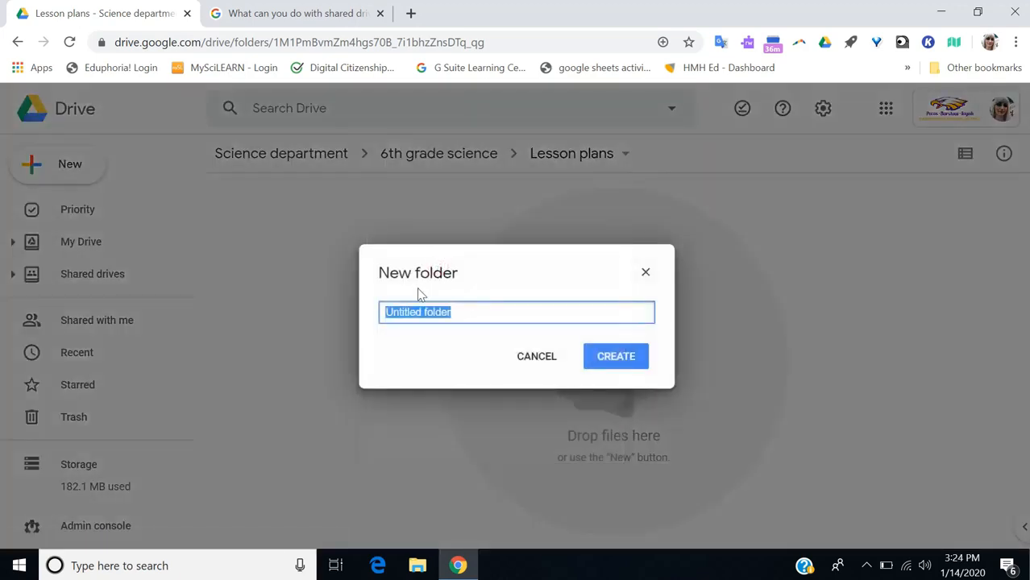
key("BackSpace")
type("Unit 1")
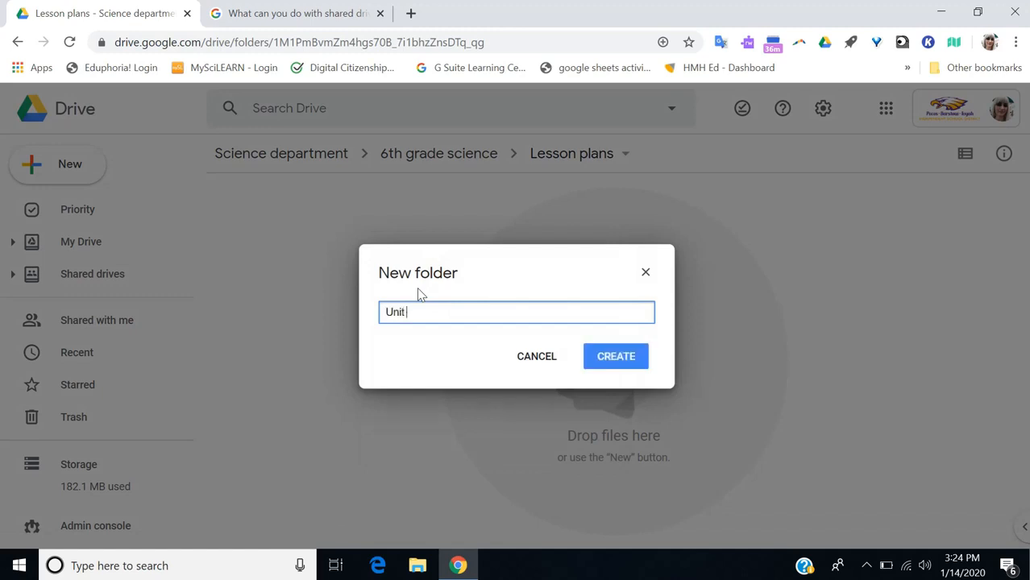
left_click(622, 363)
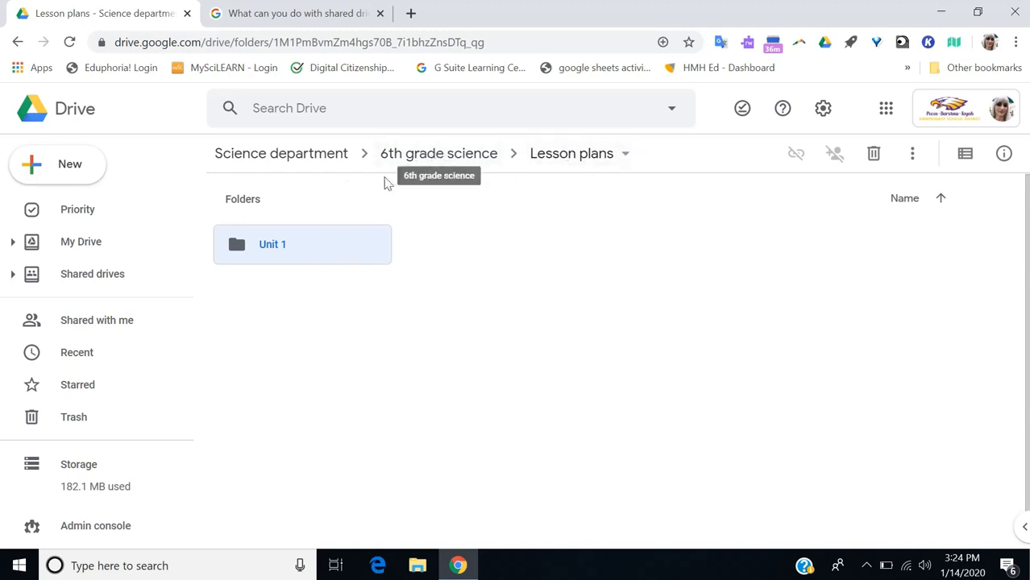
Return to the Science department shared drive and review the options for adding new items there.
left_click(290, 161)
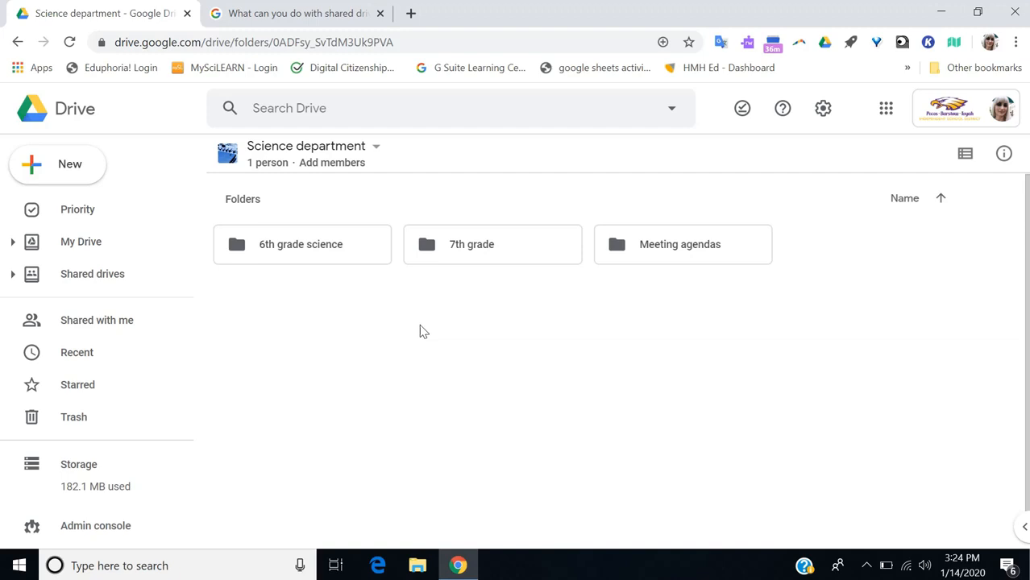
right_click(420, 330)
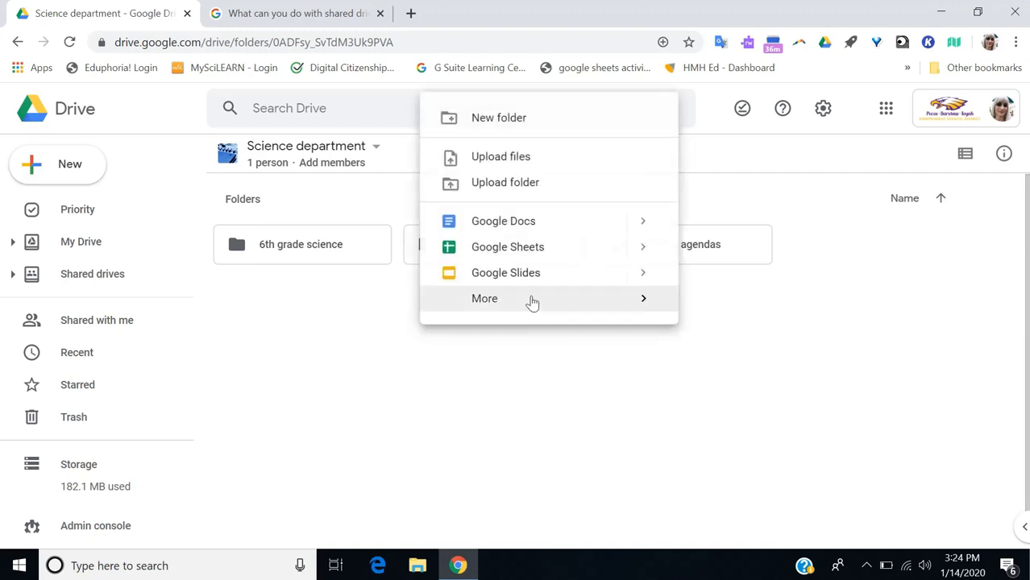
left_click(522, 367)
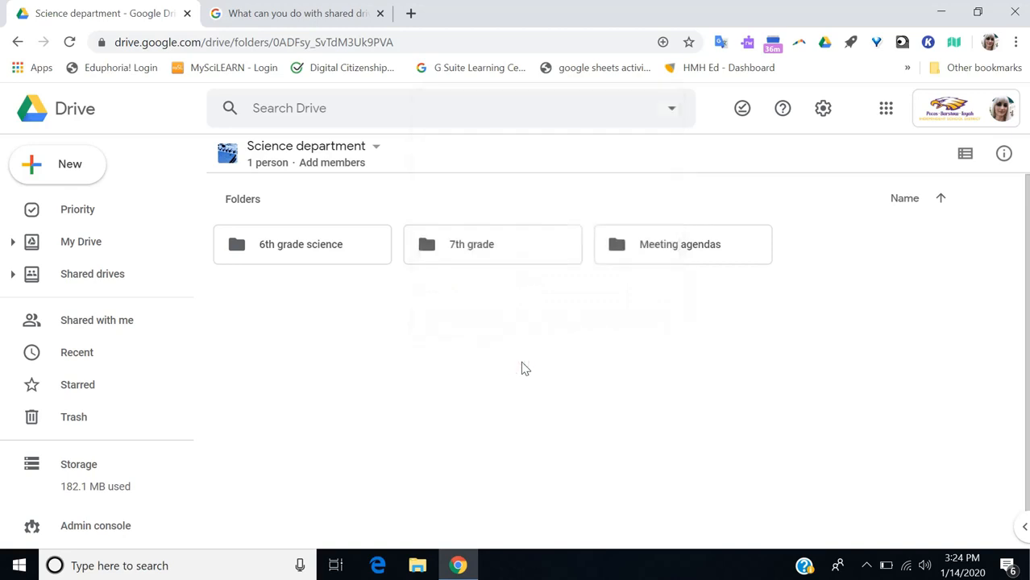